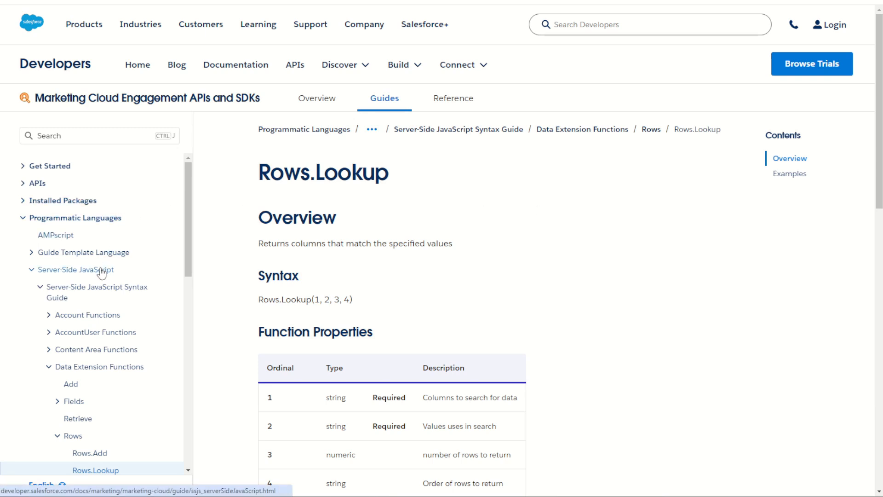
pyautogui.scroll(-1, 101, 272)
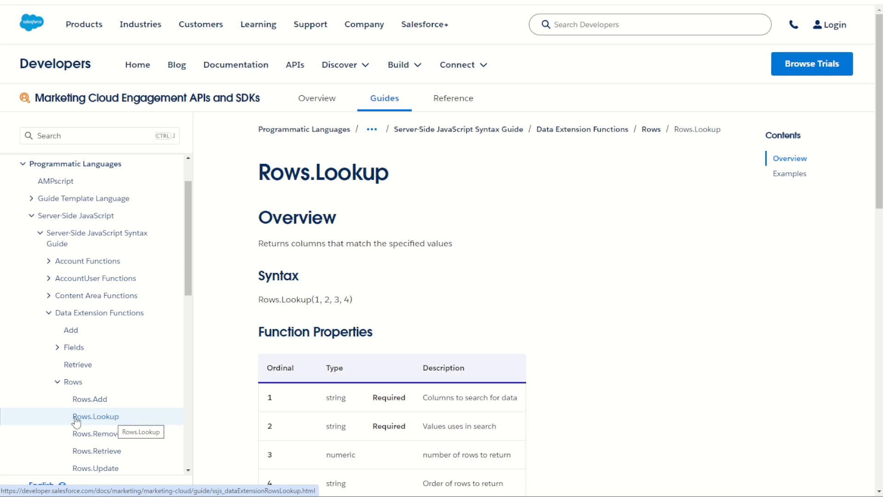
pyautogui.scroll(-2, 166, 355)
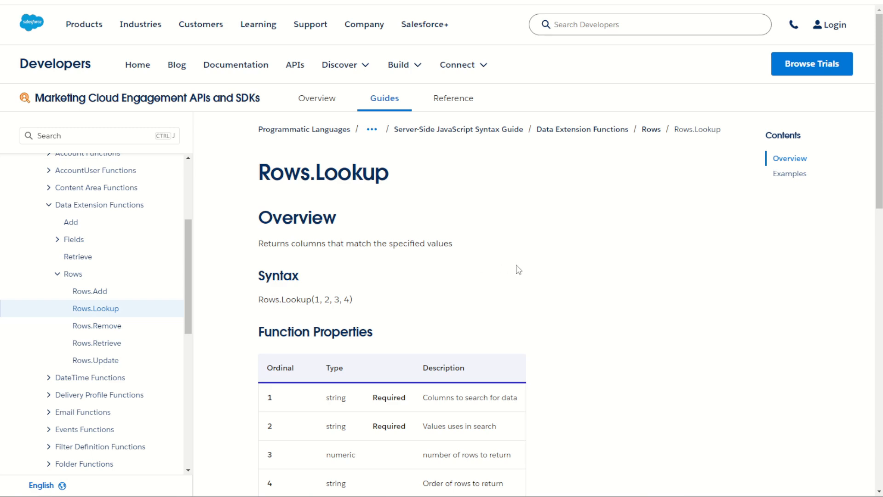
pyautogui.scroll(-3, 549, 270)
pyautogui.scroll(-3, 549, 271)
pyautogui.scroll(-2, 549, 271)
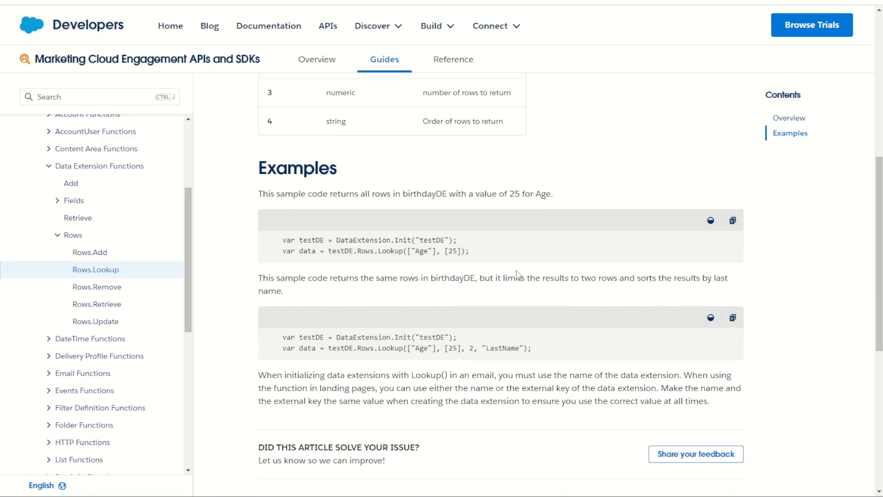
# Step: Paste the DataExtension.Init and Rows.Lookup sample lines into the script, flush with the left margin
pyautogui.click(733, 220)
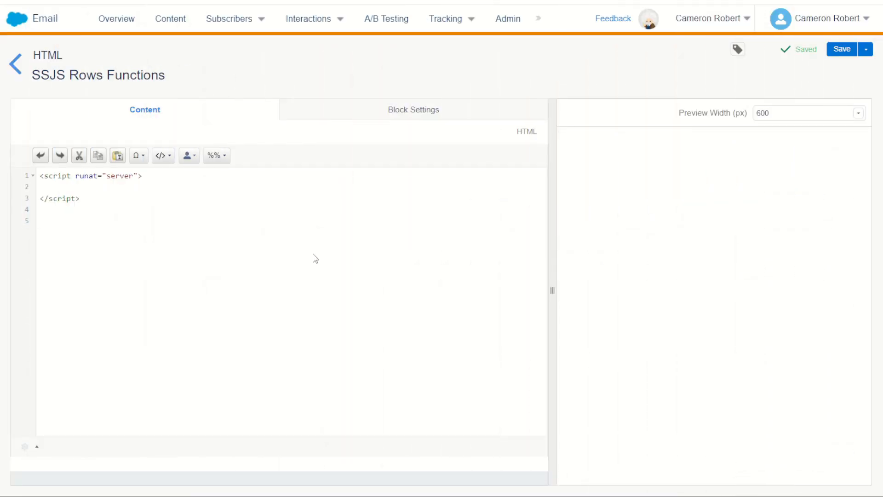
pyautogui.click(112, 189)
pyautogui.press('Return')
pyautogui.hotkey('ctrl', 'v')
pyautogui.press('Return')
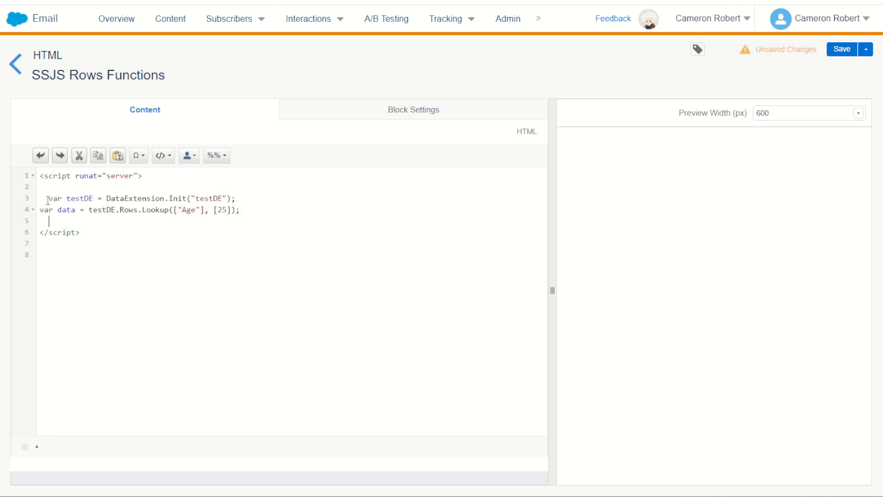
pyautogui.press('BackSpace')
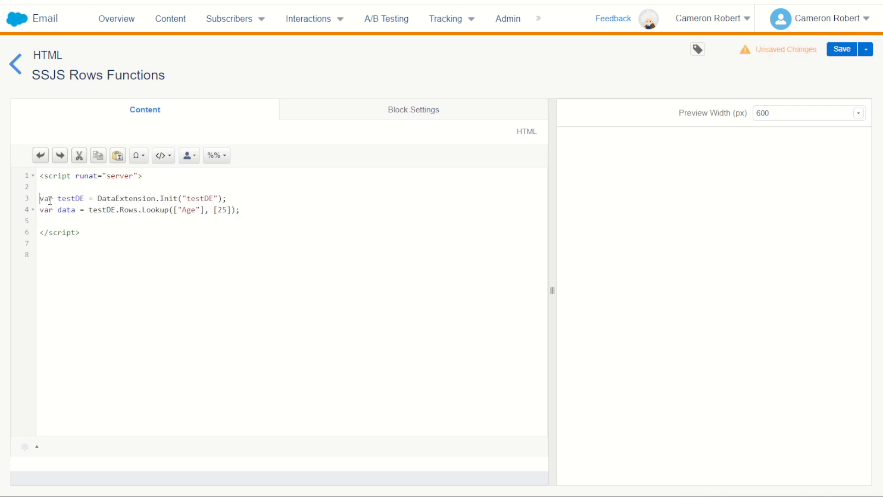
pyautogui.click(40, 198)
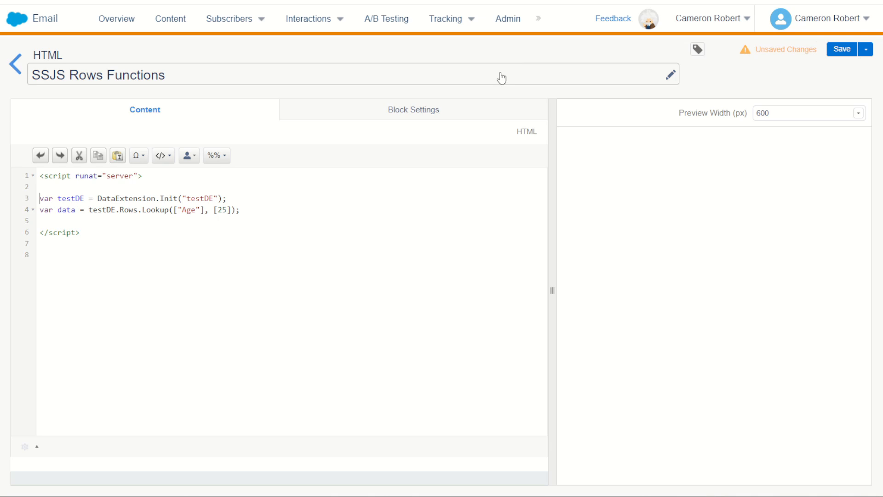
pyautogui.hotkey('alt', 'Tab')
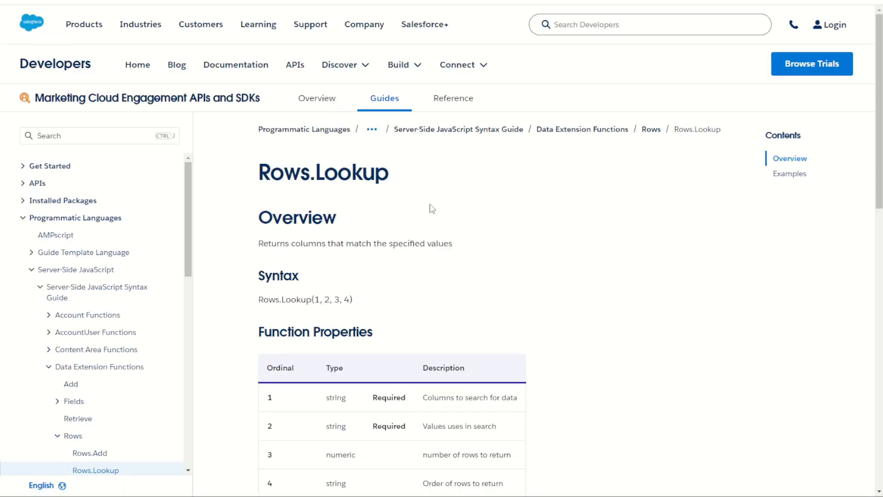
pyautogui.scroll(-6, 348, 235)
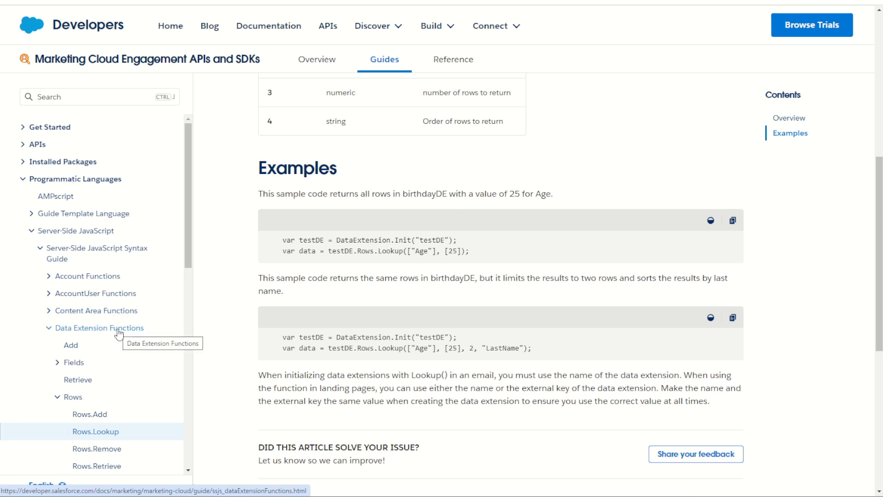
pyautogui.scroll(-4, 72, 278)
pyautogui.scroll(-3, 73, 278)
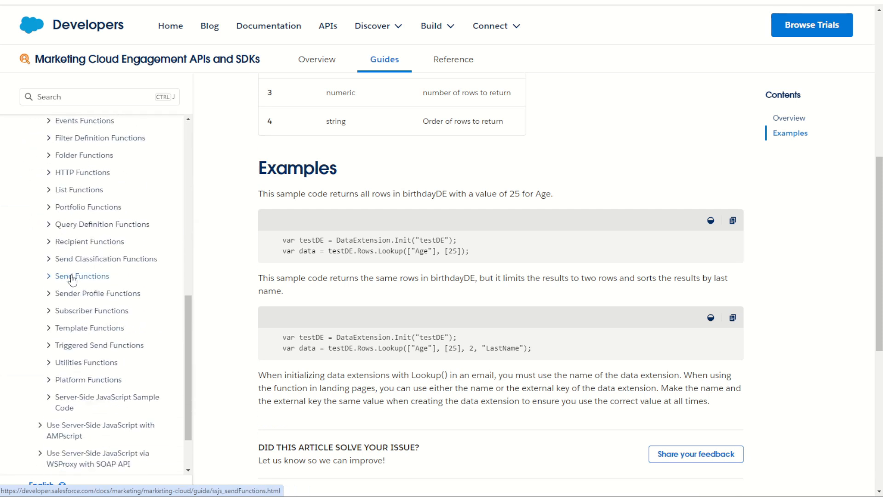
pyautogui.scroll(-3, 73, 310)
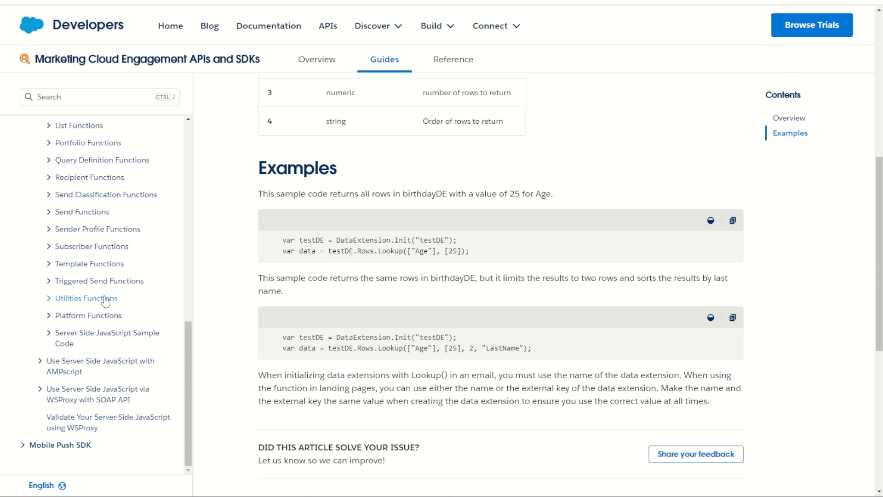
pyautogui.scroll(5, 82, 304)
pyautogui.scroll(5, 82, 304)
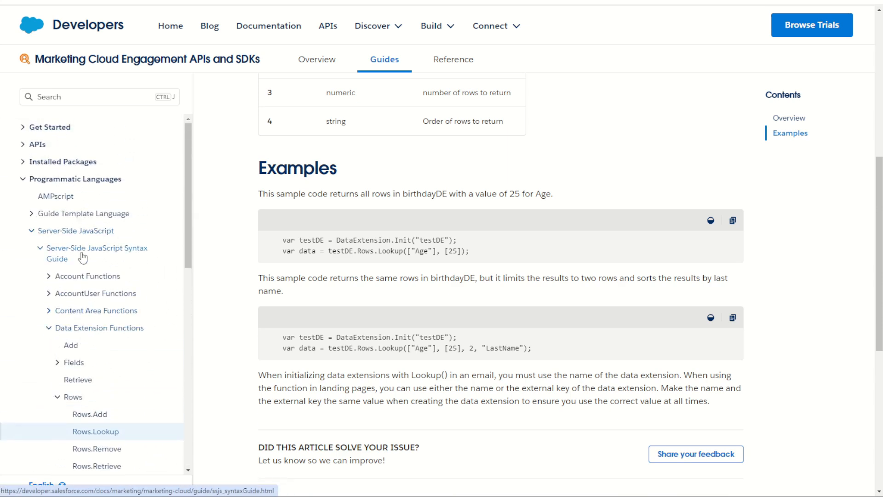
# Step: Copy the Platform.Load("Core","1"); example from the Server-Side JavaScript Syntax Guide
pyautogui.click(83, 253)
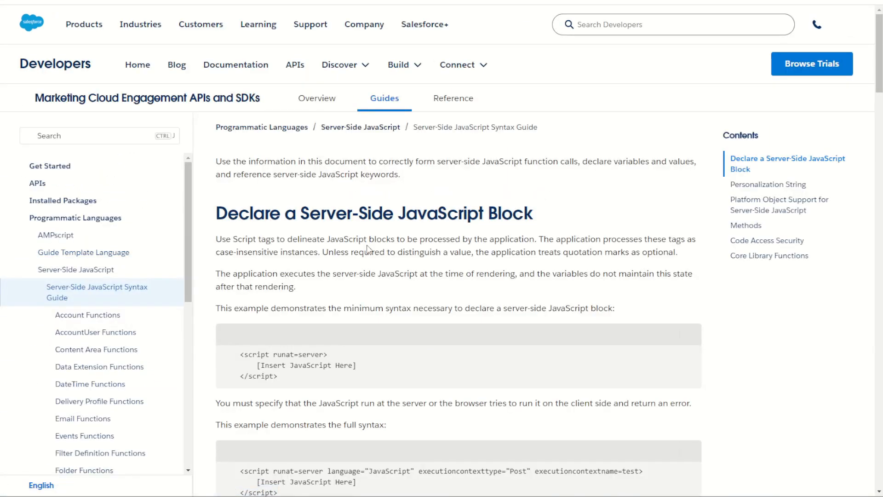
pyautogui.scroll(-6, 369, 246)
pyautogui.scroll(-6, 369, 246)
pyautogui.scroll(-5, 369, 246)
pyautogui.scroll(-6, 369, 246)
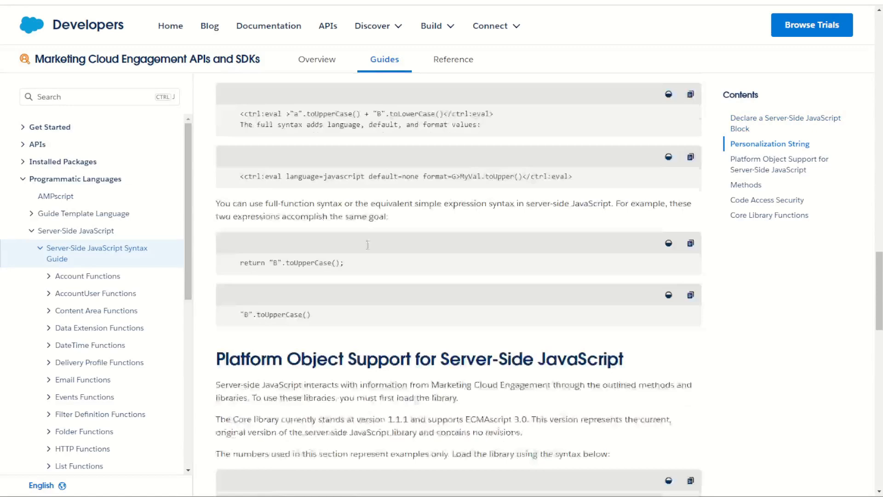
pyautogui.scroll(-4, 369, 246)
pyautogui.scroll(-5, 368, 246)
pyautogui.scroll(-2, 368, 246)
pyautogui.moveTo(309, 169); pyautogui.dragTo(422, 169)
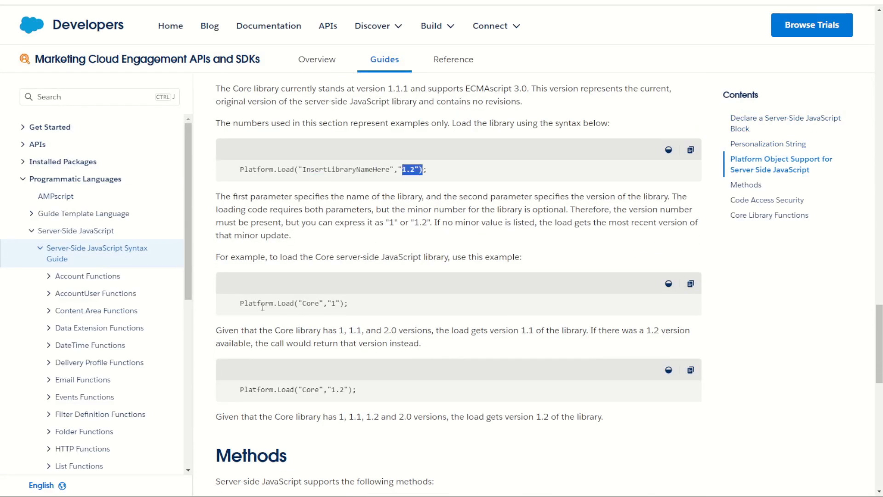
pyautogui.moveTo(240, 303); pyautogui.dragTo(359, 306)
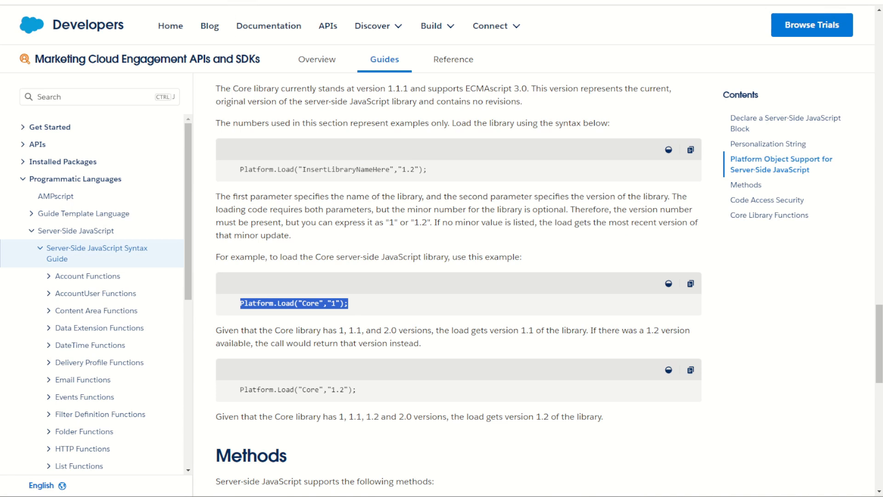
pyautogui.hotkey('alt', 'Tab')
# Step: Add Platform.Load("Core","1"); as line 2 of the script without indentation
pyautogui.hotkey('ctrl', 'v')
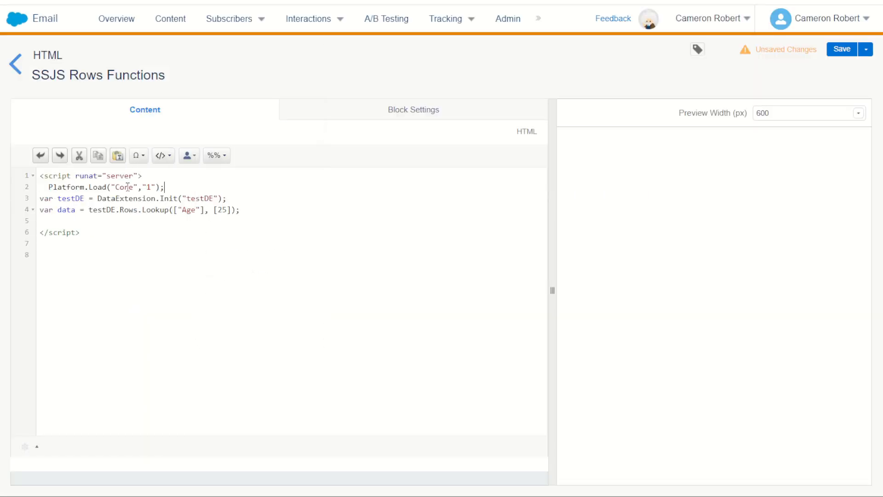
pyautogui.click(47, 186)
pyautogui.press('BackSpace')
pyautogui.press('BackSpace')
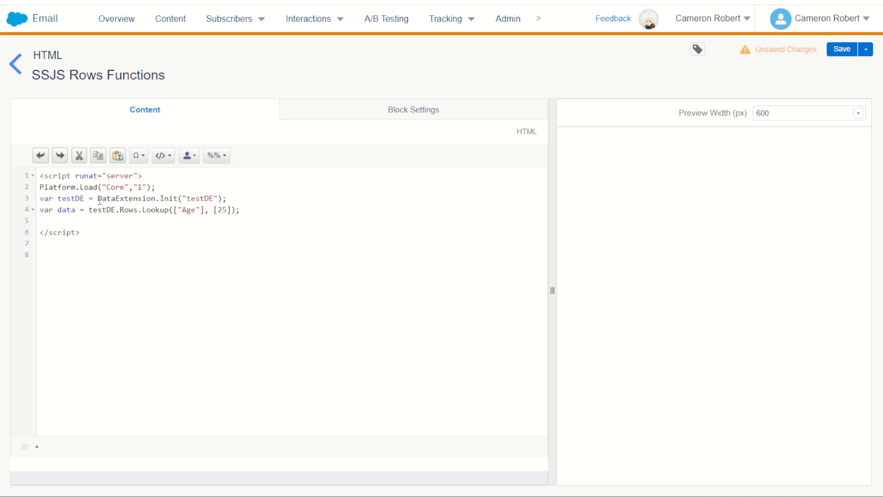
pyautogui.moveTo(240, 210); pyautogui.dragTo(68, 199)
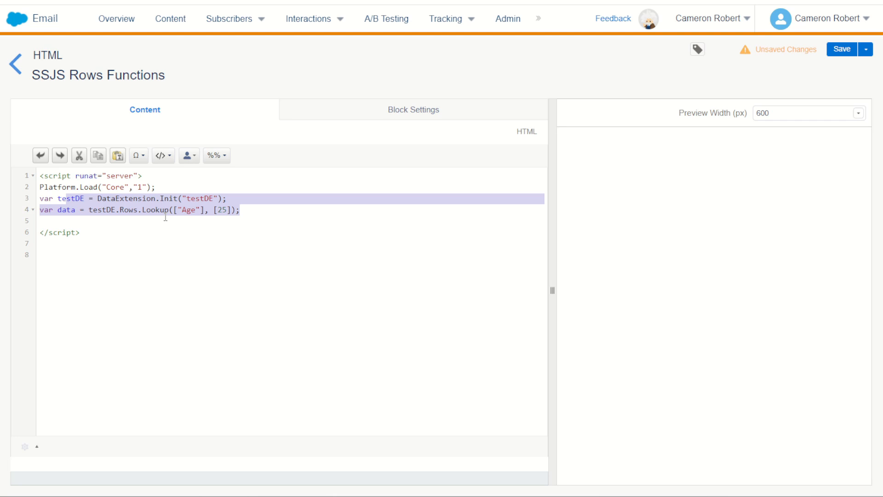
# Step: Review the Init call and the testDE data extension name on line 3
pyautogui.doubleClick(127, 198)
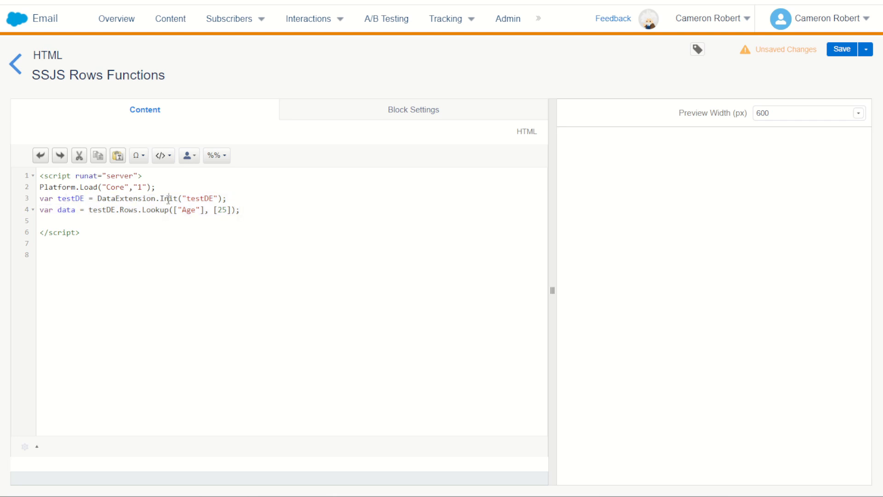
pyautogui.doubleClick(168, 198)
pyautogui.doubleClick(197, 198)
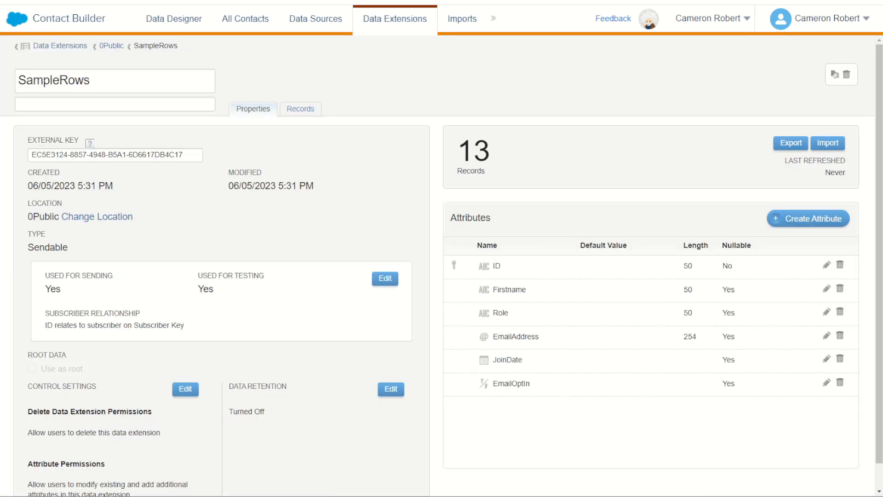
# Step: Initialise the data extension with SampleRows' external key and rename testDE to DE on lines 3 and 4
pyautogui.doubleClick(60, 155)
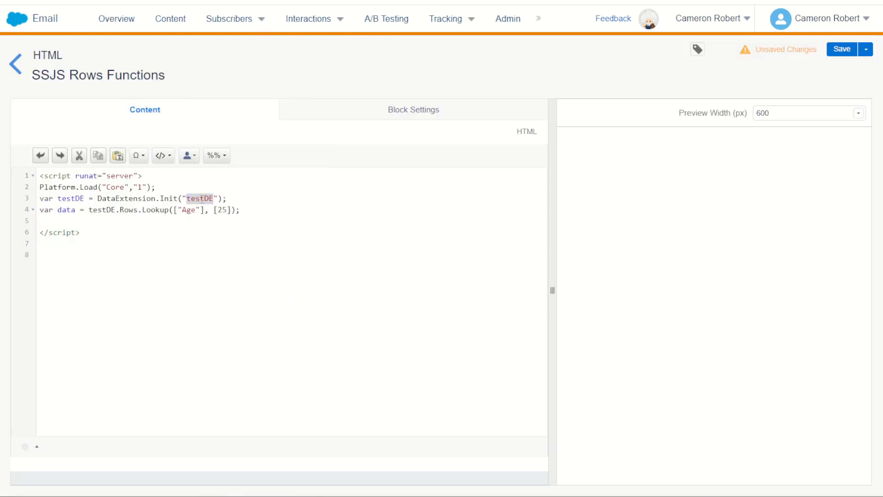
pyautogui.hotkey('ctrl', 'v')
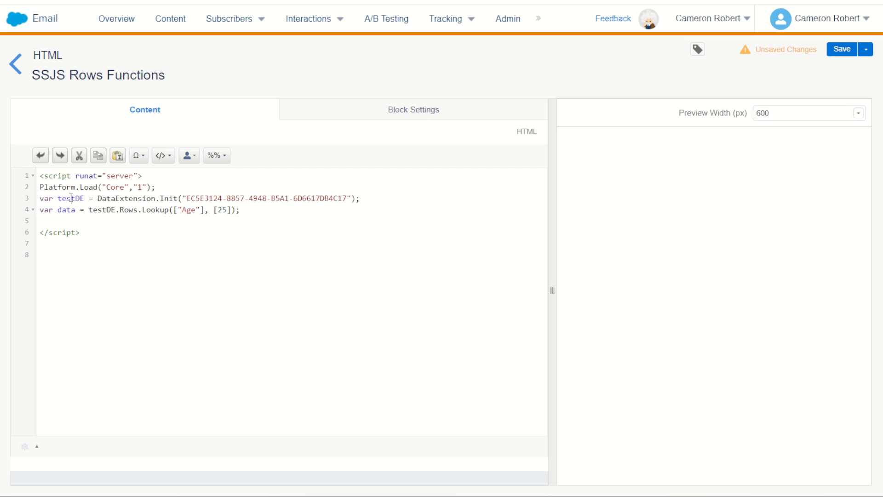
pyautogui.doubleClick(70, 198)
pyautogui.write('DE')
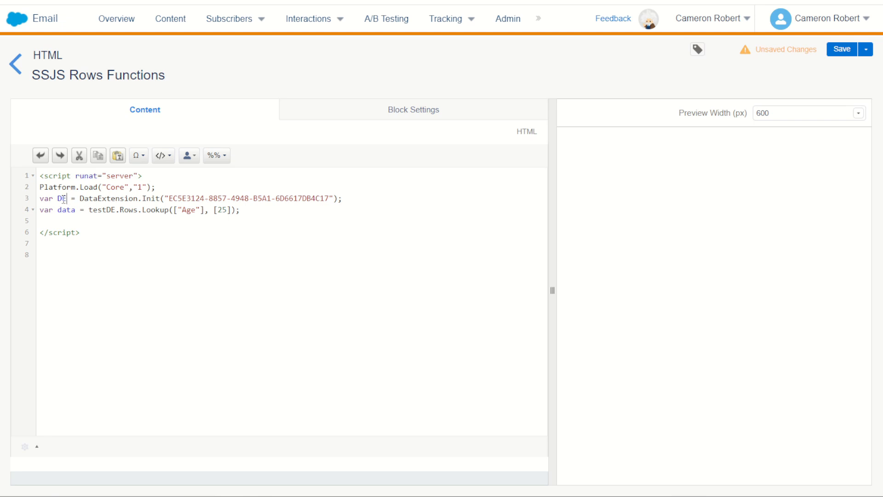
pyautogui.doubleClick(61, 198)
pyautogui.doubleClick(99, 209)
pyautogui.write('DE')
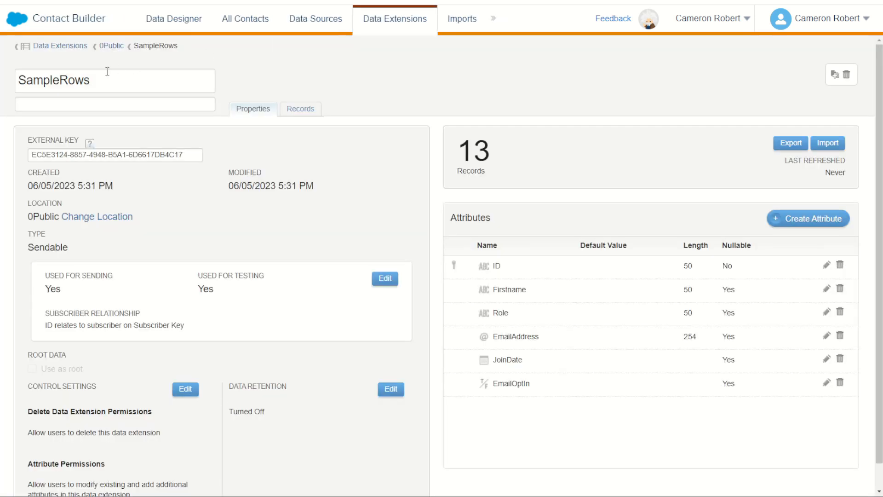
# Step: Rename the variable DE to SampleRows on both the Init and Rows.Lookup lines
pyautogui.doubleClick(68, 82)
pyautogui.hotkey('ctrl', 'c')
pyautogui.click(173, 100)
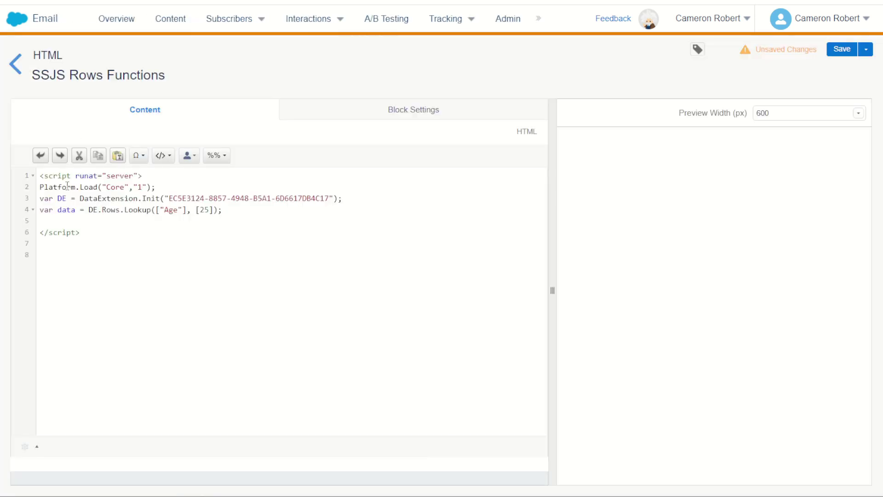
pyautogui.doubleClick(62, 199)
pyautogui.hotkey('ctrl', 'v')
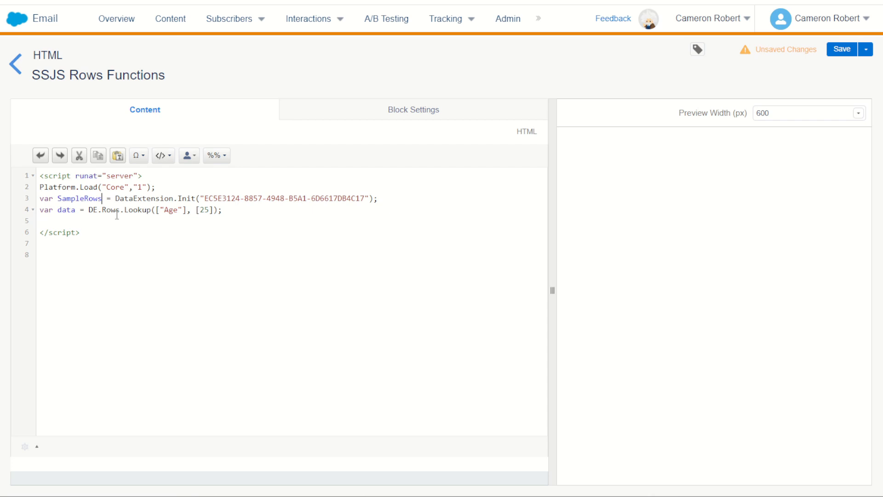
pyautogui.doubleClick(92, 210)
pyautogui.hotkey('ctrl', 'v')
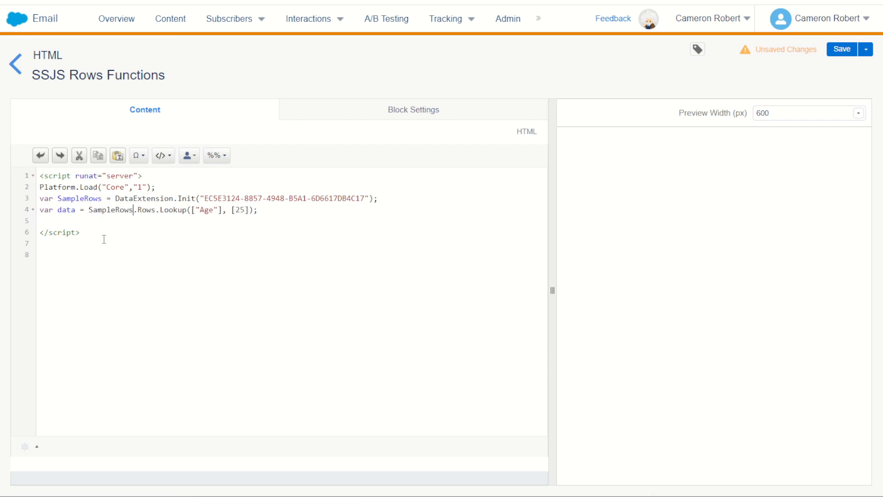
# Step: Review the Rows.Lookup call's Age field and value 25, then show the SampleRows records table
pyautogui.doubleClick(85, 198)
pyautogui.doubleClick(111, 210)
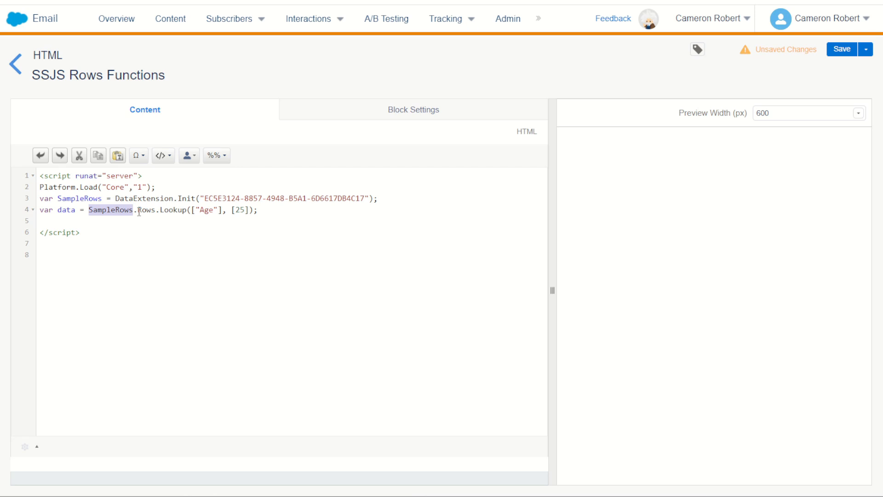
pyautogui.doubleClick(146, 210)
pyautogui.click(170, 209)
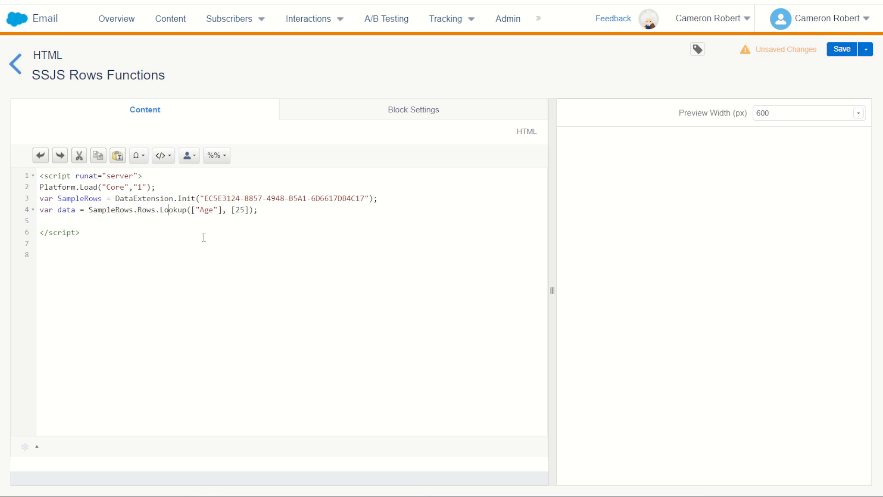
pyautogui.doubleClick(206, 210)
pyautogui.doubleClick(239, 210)
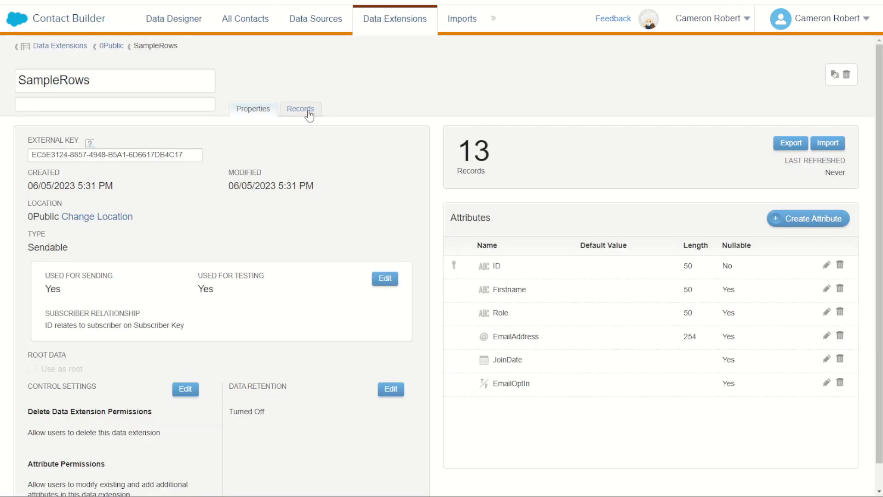
pyautogui.click(310, 115)
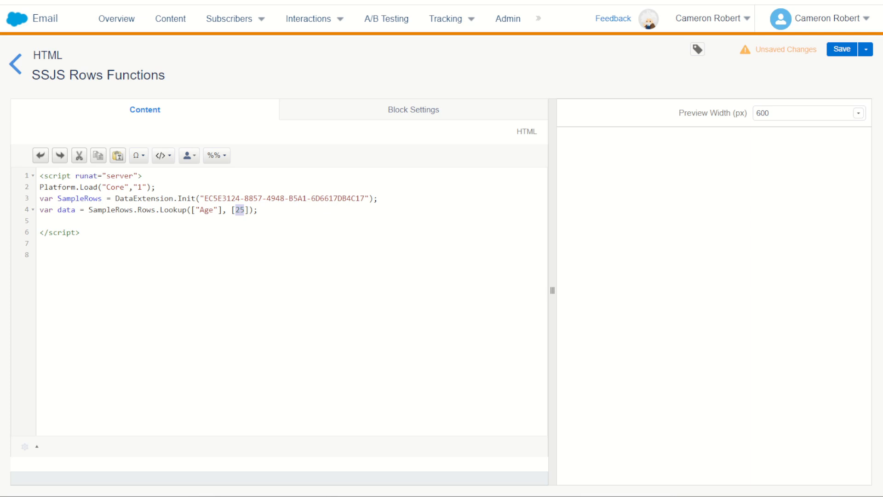
# Step: Change the Rows.Lookup filter to match EmailOptIn equal to "True"
pyautogui.doubleClick(206, 210)
pyautogui.write('EmailOp')
pyautogui.write('tIn')
pyautogui.hotkey('ctrl', 'Right')
pyautogui.hotkey('ctrl', 'shift', 'Right')
pyautogui.write('"')
pyautogui.write('True"')
pyautogui.doubleClick(70, 209)
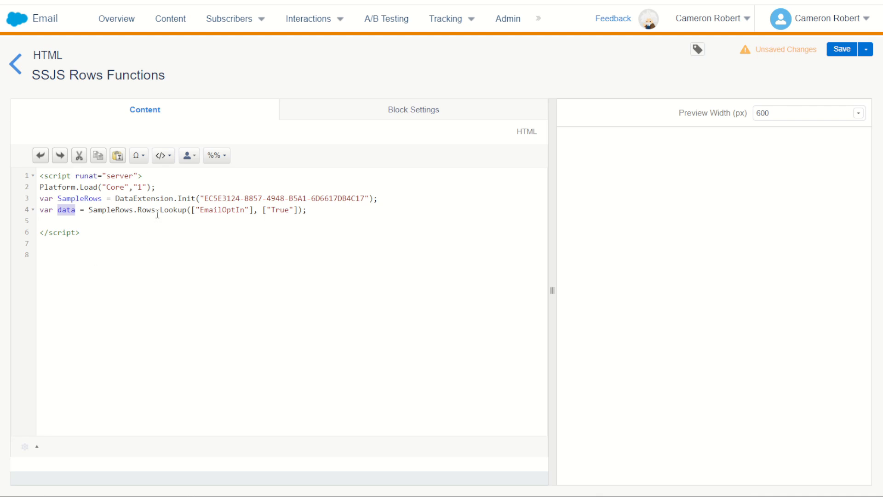
# Step: Review the Init call with its external key, the Lookup line and the Platform.Load line
pyautogui.doubleClick(146, 210)
pyautogui.doubleClick(111, 209)
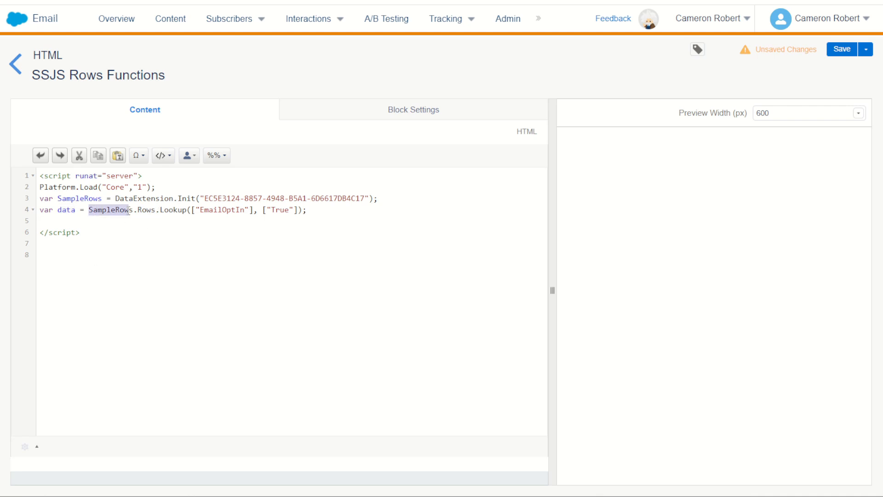
pyautogui.doubleClick(171, 209)
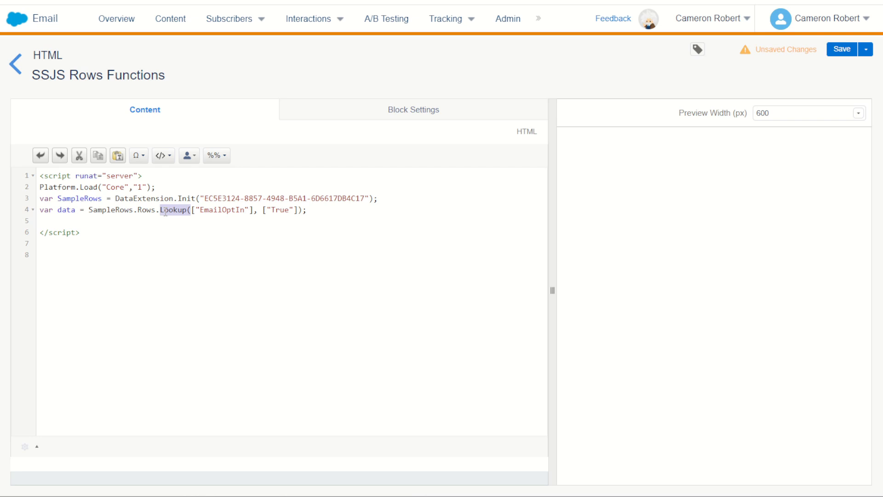
pyautogui.click(174, 199)
pyautogui.moveTo(175, 198); pyautogui.dragTo(392, 204)
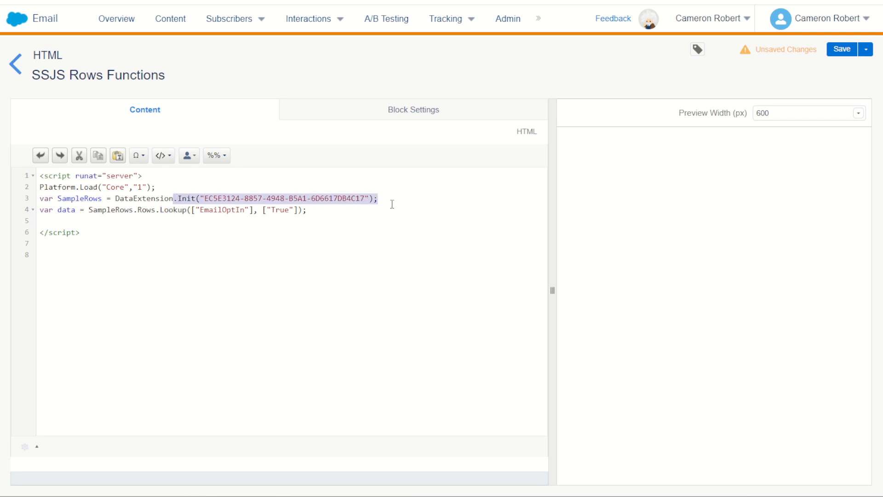
pyautogui.doubleClick(62, 209)
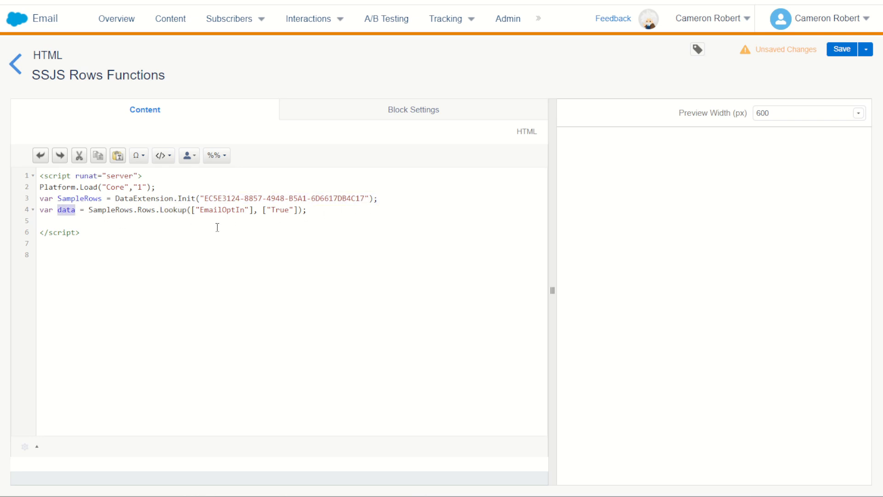
pyautogui.click(319, 211)
pyautogui.doubleClick(69, 210)
pyautogui.moveTo(163, 188); pyautogui.dragTo(47, 188)
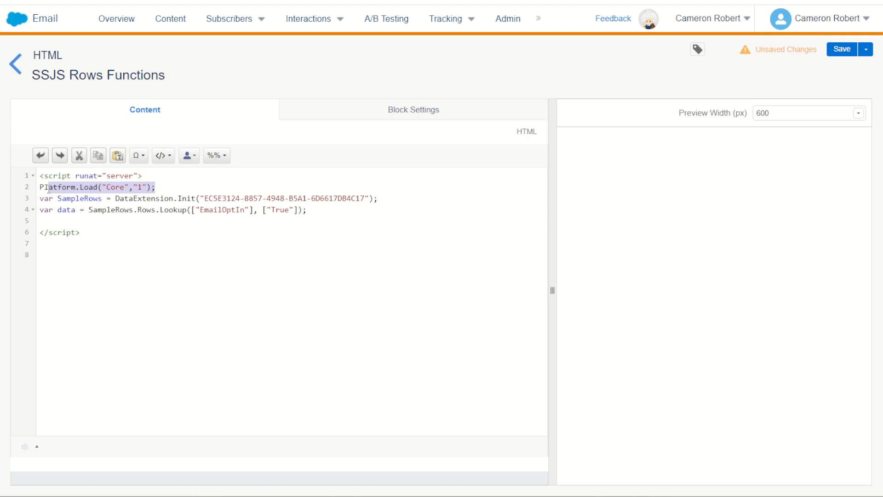
# Step: Review the Write and Stringify string utility reference pages and their examples in the docs
pyautogui.hotkey('alt', 'Tab')
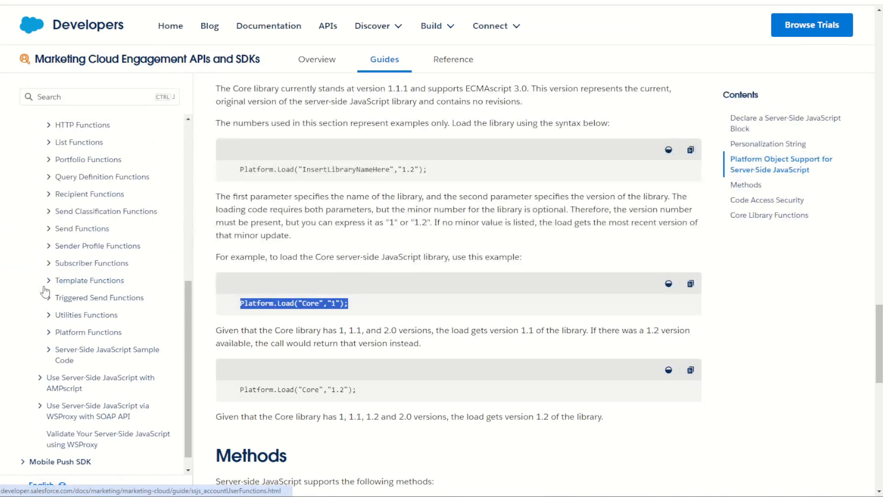
pyautogui.scroll(-1, 44, 291)
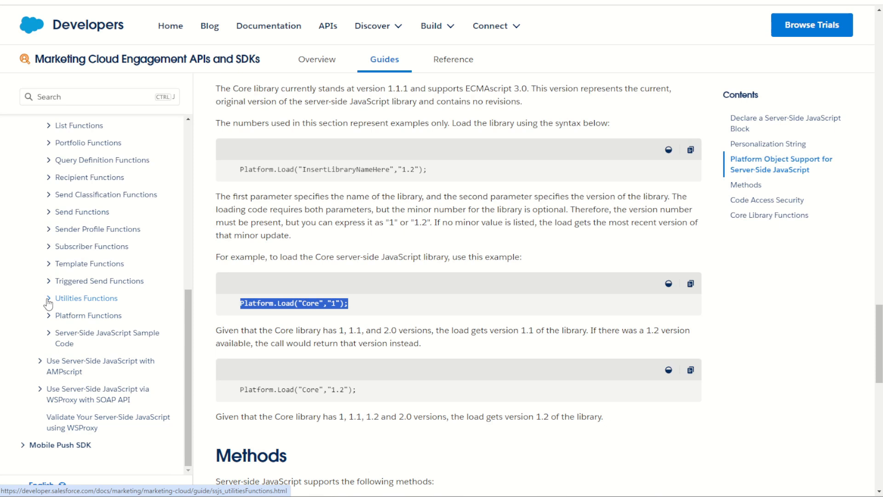
pyautogui.click(49, 298)
pyautogui.scroll(1, 65, 297)
pyautogui.scroll(-1, 88, 227)
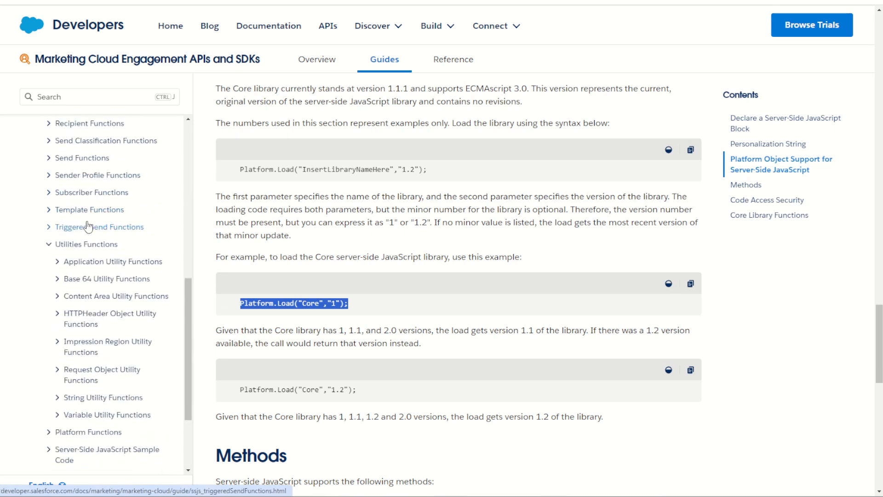
pyautogui.scroll(-1, 89, 228)
pyautogui.click(57, 344)
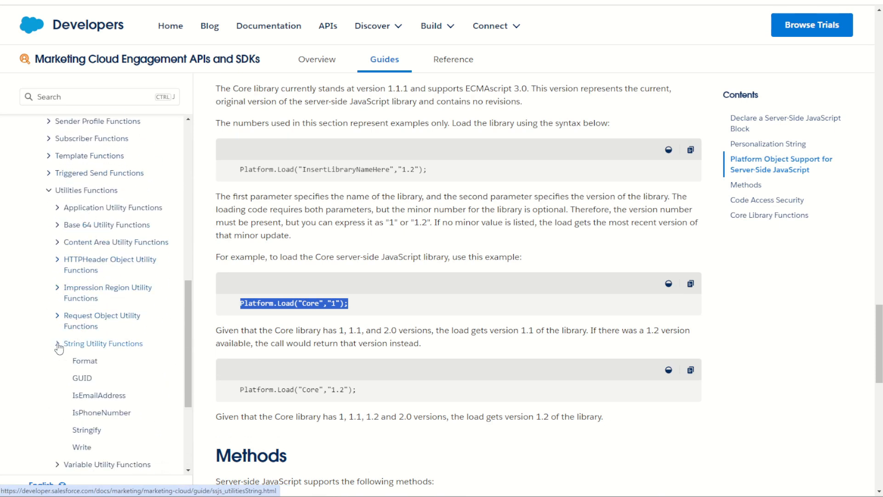
pyautogui.scroll(-1, 68, 331)
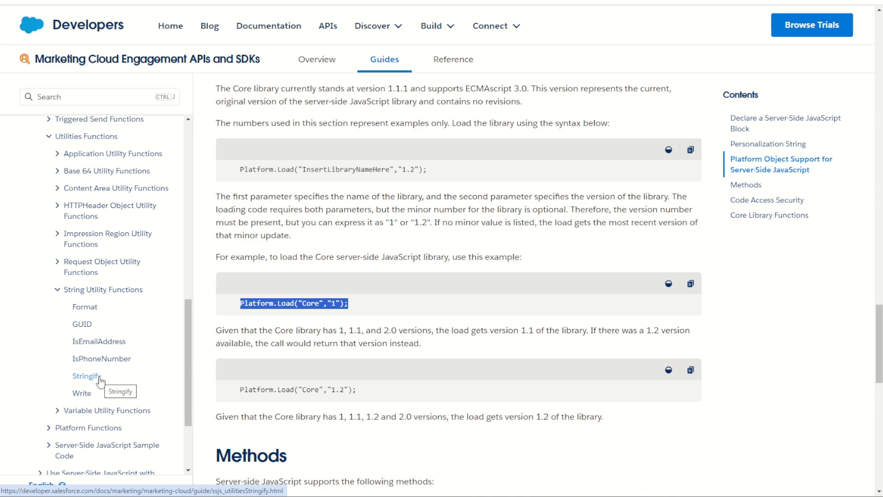
pyautogui.click(83, 392)
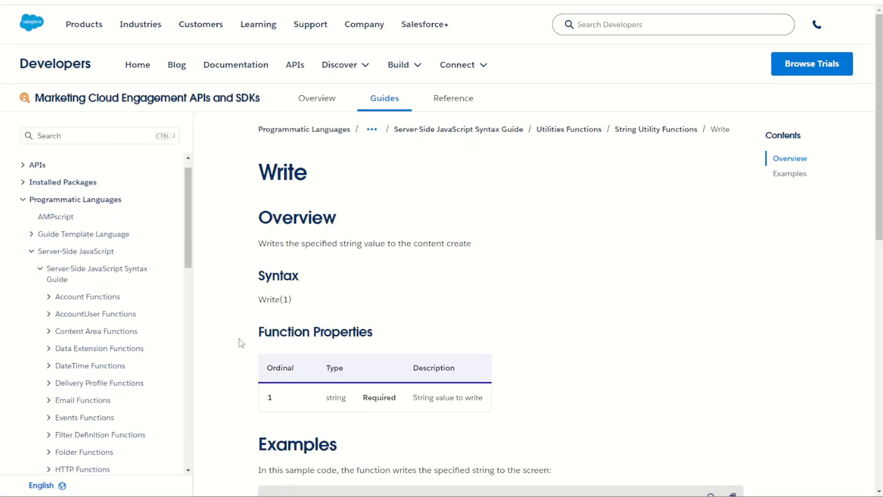
pyautogui.scroll(-5, 260, 305)
pyautogui.scroll(-1, 288, 310)
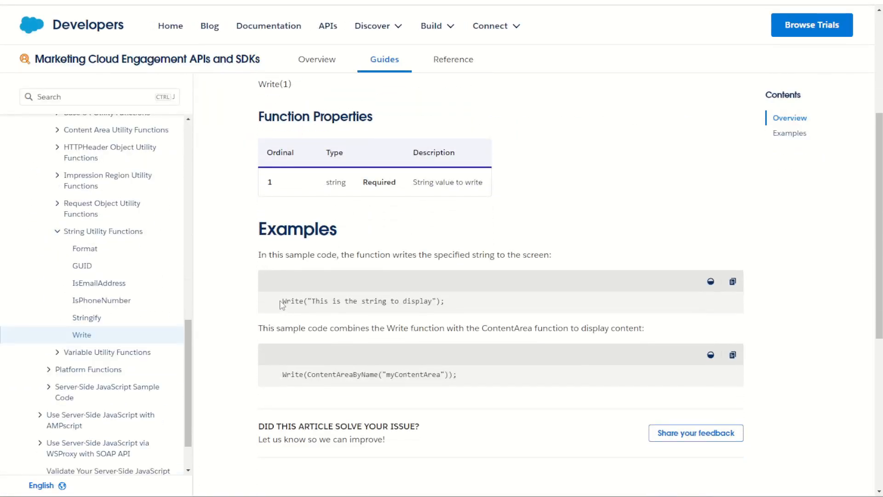
pyautogui.moveTo(281, 301); pyautogui.dragTo(303, 301)
pyautogui.click(87, 318)
pyautogui.scroll(-5, 275, 327)
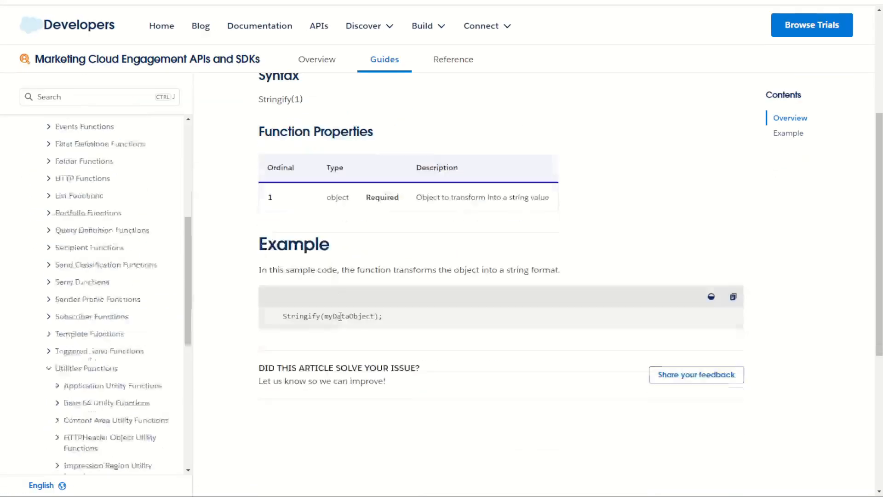
pyautogui.doubleClick(300, 316)
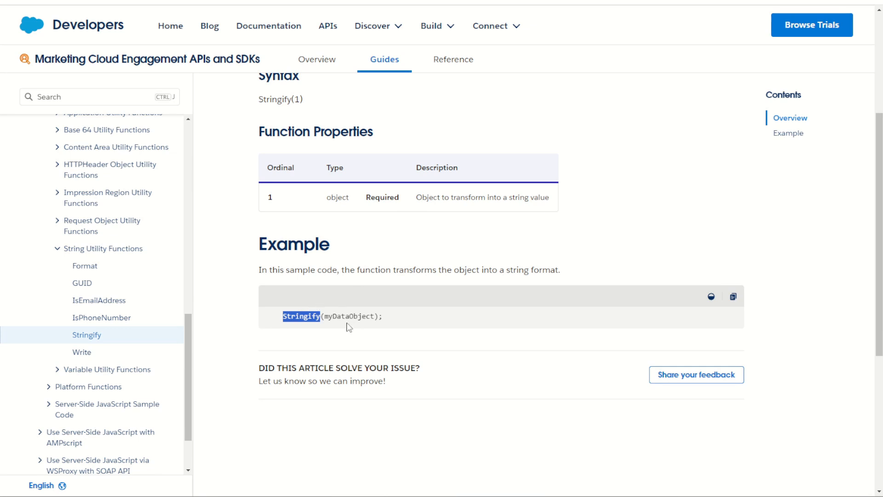
# Step: Add a fifth line Write(Stringify(data)); to output the lookup results as text
pyautogui.hotkey('alt', 'Tab')
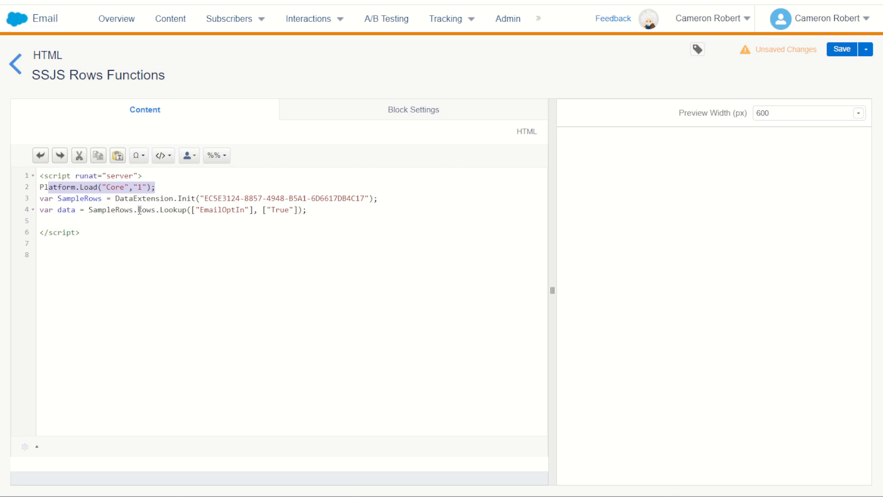
pyautogui.moveTo(139, 210); pyautogui.dragTo(187, 210)
pyautogui.click(144, 222)
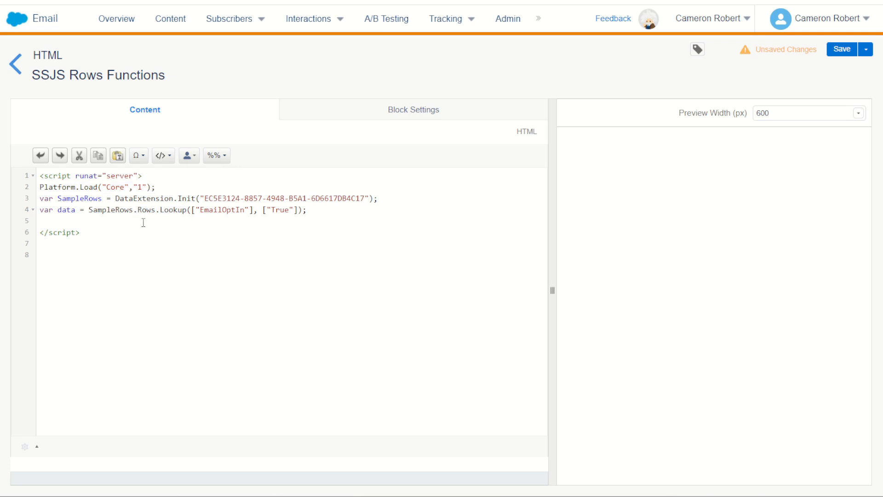
pyautogui.write('Write')
pyautogui.write('()')
pyautogui.press('Left')
pyautogui.hotkey('ctrl', 'v')
pyautogui.write('())')
pyautogui.write(';')
pyautogui.doubleClick(66, 210)
pyautogui.hotkey('ctrl', 'c')
pyautogui.click(110, 220)
pyautogui.hotkey('ctrl', 'v')
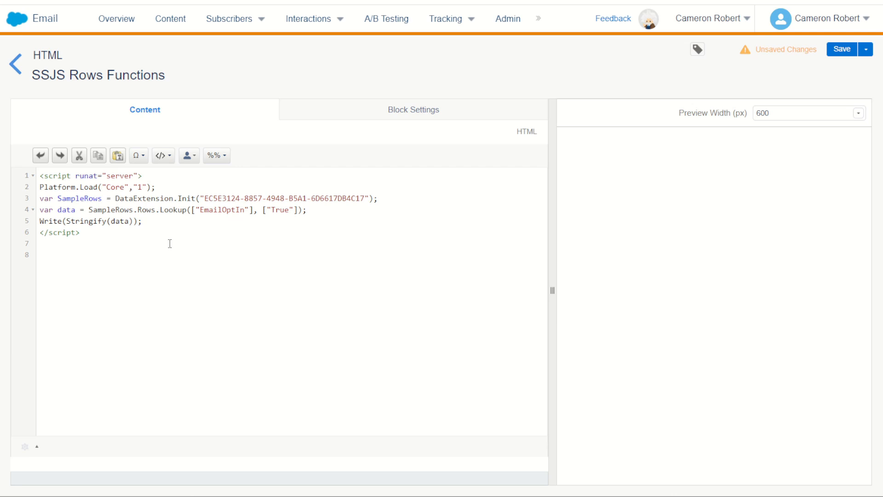
pyautogui.click(159, 221)
# Step: Save the content block and inspect the JSON output's _CustomObjectKey value 2
pyautogui.click(842, 49)
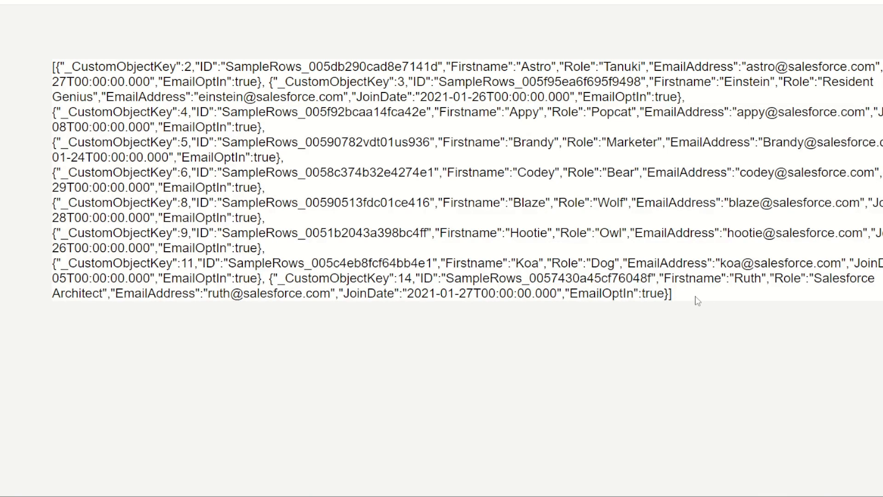
pyautogui.moveTo(699, 301); pyautogui.dragTo(188, 107)
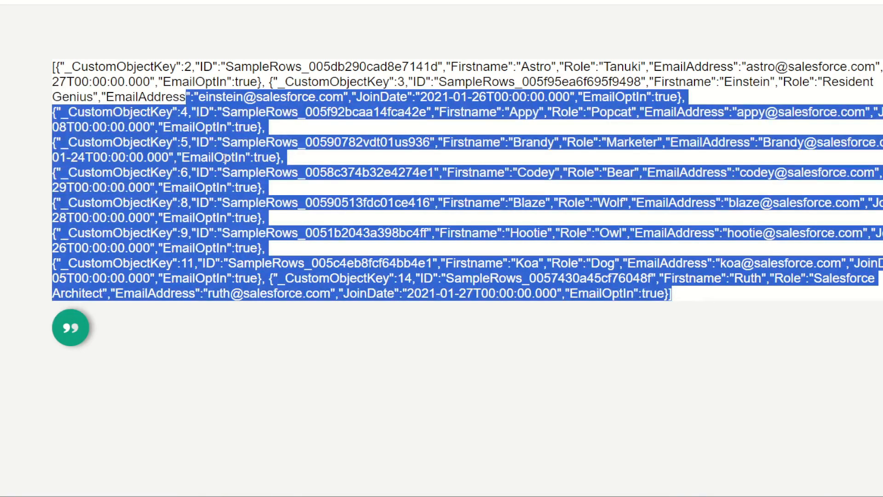
pyautogui.click(383, 419)
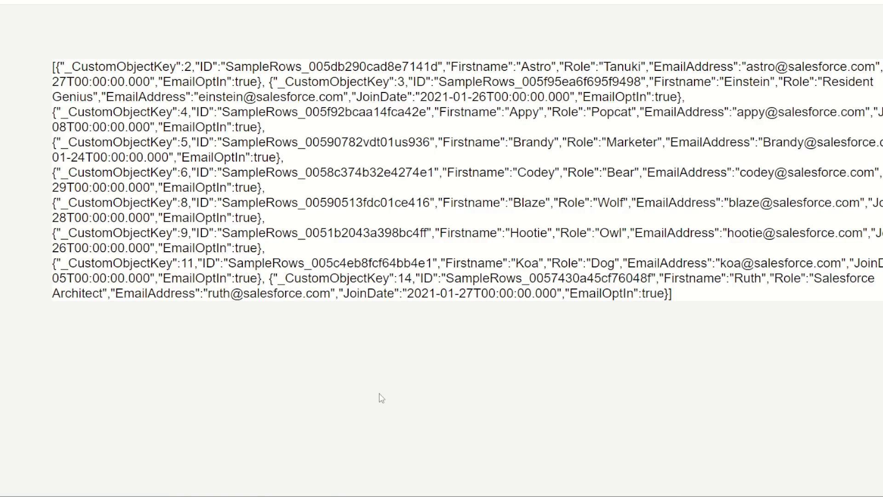
pyautogui.moveTo(72, 66); pyautogui.dragTo(177, 66)
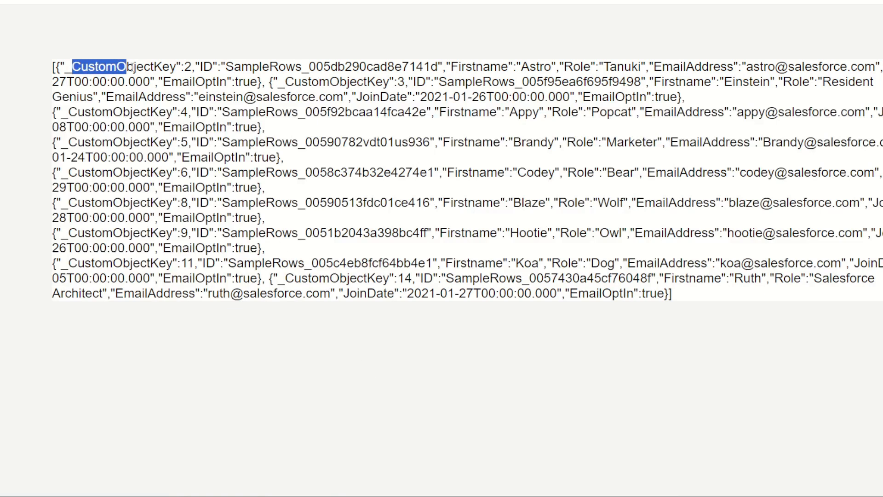
pyautogui.doubleClick(187, 66)
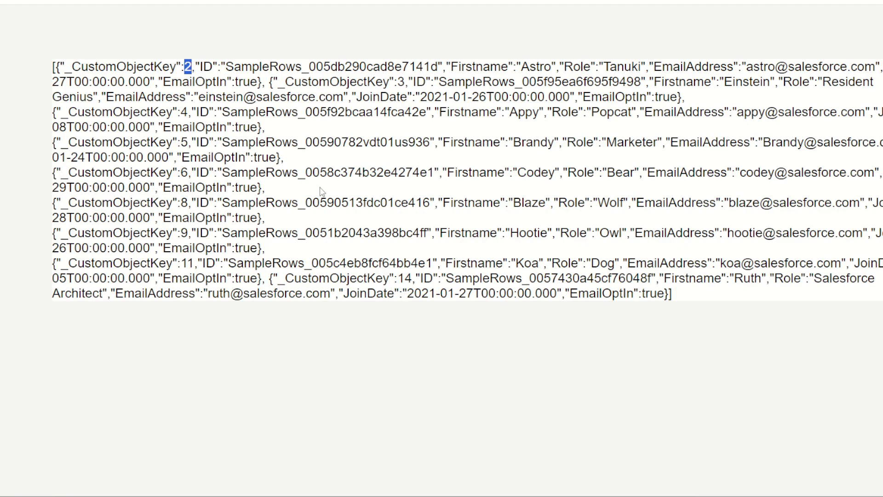
# Step: Review the entire JSON result of opted-in SampleRows records and return to the editor
pyautogui.click(235, 170)
pyautogui.moveTo(53, 67); pyautogui.dragTo(695, 303)
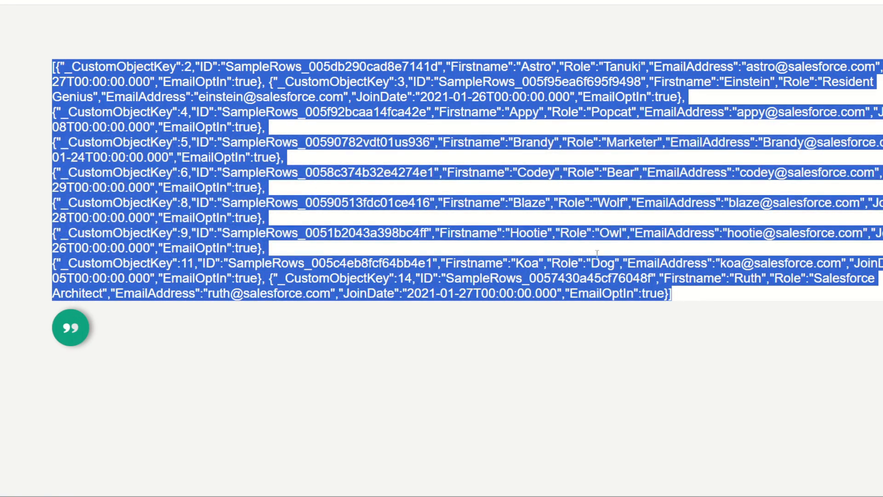
pyautogui.click(574, 376)
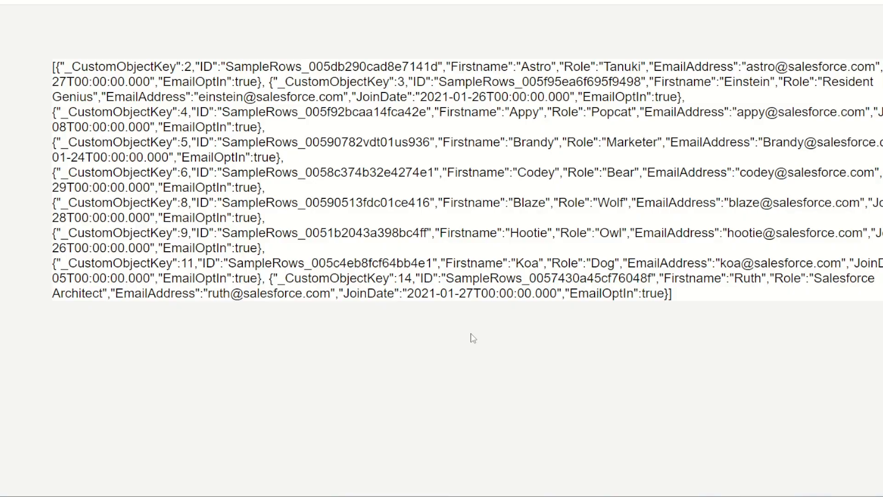
pyautogui.hotkey('ctrl', 'Tab')
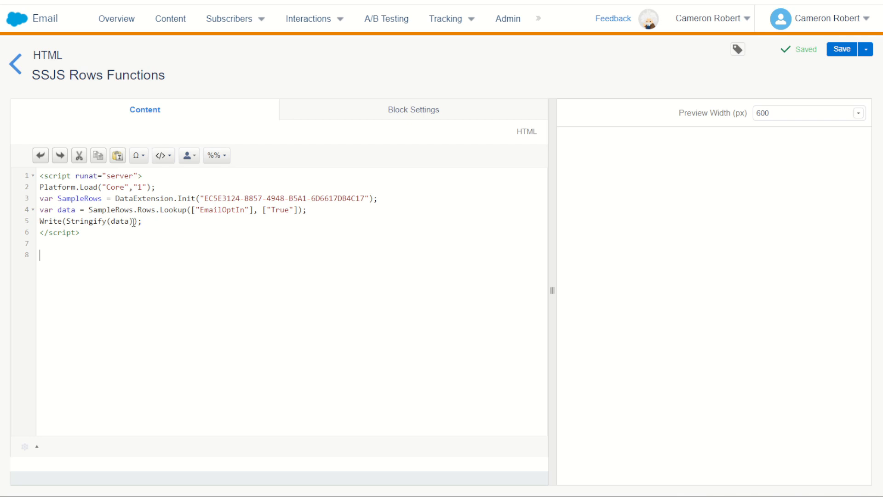
# Step: Change line 5 to Write(data[0].ID); so only the first row's ID is output, and save
pyautogui.moveTo(133, 221); pyautogui.dragTo(66, 221)
pyautogui.press('Delete')
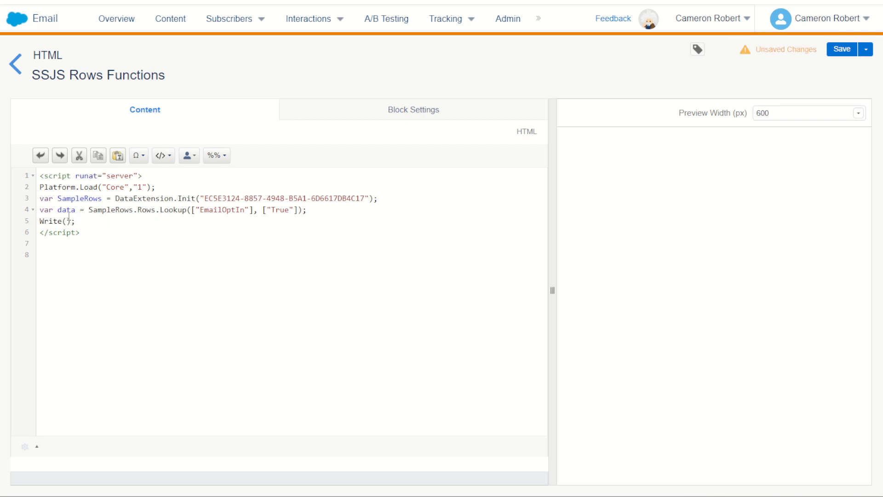
pyautogui.doubleClick(66, 210)
pyautogui.hotkey('ctrl', 'c')
pyautogui.click(66, 221)
pyautogui.hotkey('ctrl', 'v')
pyautogui.write('[0]')
pyautogui.write('.')
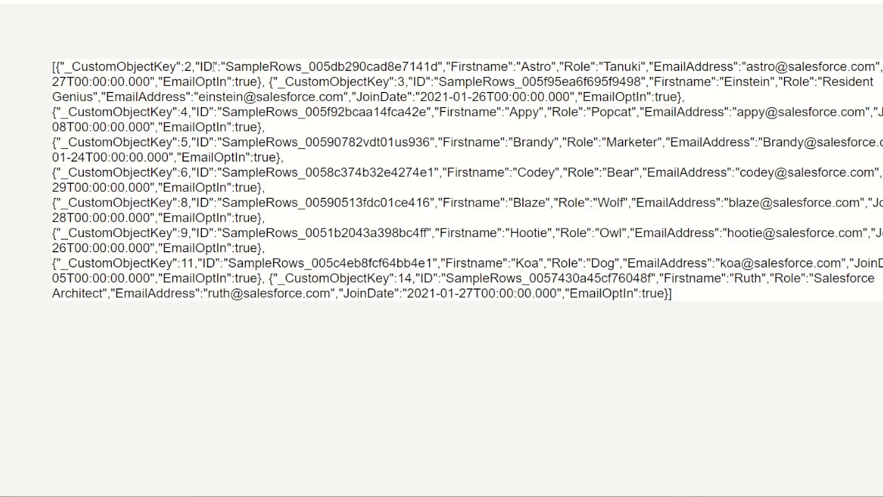
pyautogui.doubleClick(207, 67)
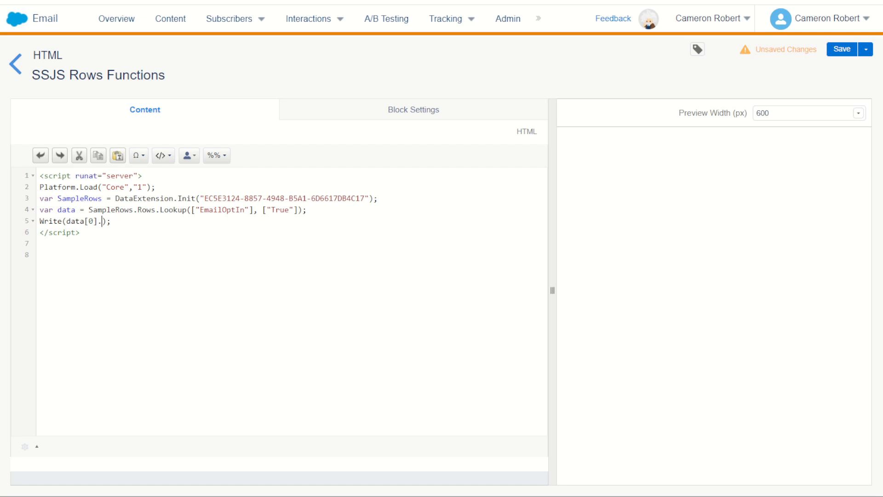
pyautogui.write('ID')
pyautogui.hotkey('ctrl', 's')
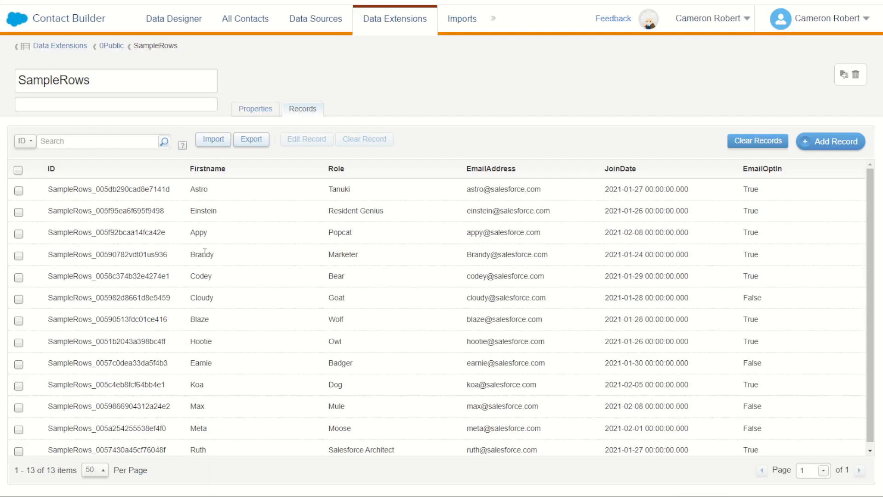
# Step: Highlight the first record's ID in the SampleRows data extension to compare with the output
pyautogui.moveTo(151, 189); pyautogui.dragTo(172, 189)
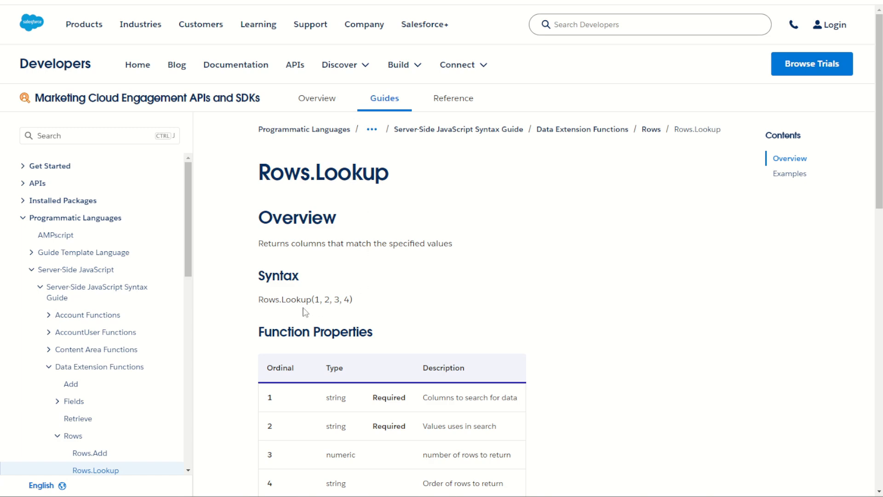
pyautogui.scroll(-5, 314, 295)
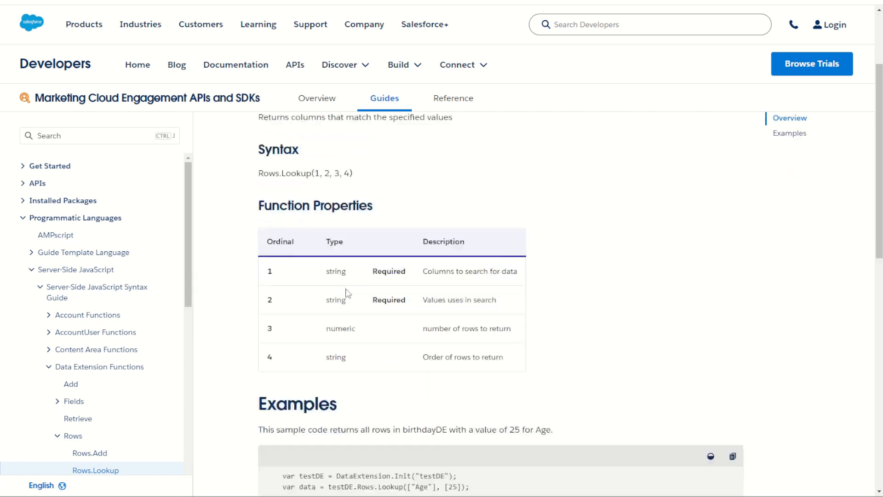
pyautogui.scroll(-3, 345, 296)
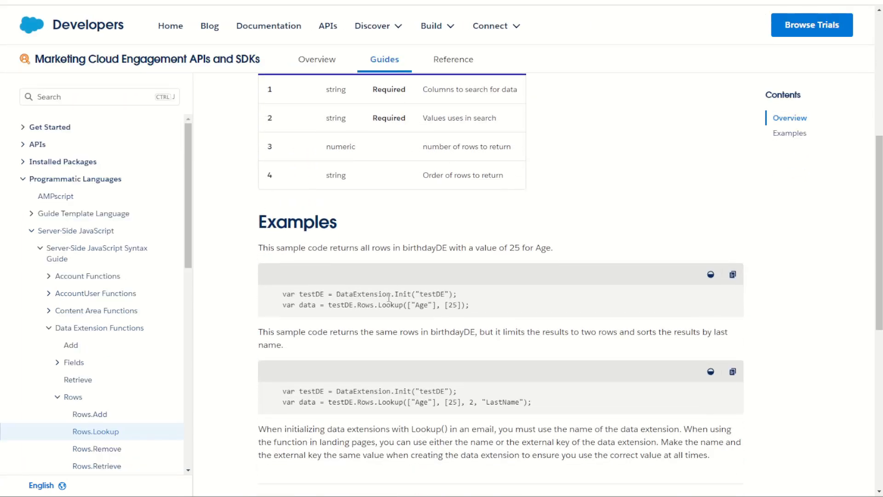
# Step: Highlight the testDE data extension name in the Rows.Lookup example code
pyautogui.moveTo(421, 294); pyautogui.dragTo(446, 295)
pyautogui.scroll(-3, 137, 360)
pyautogui.scroll(-1, 137, 360)
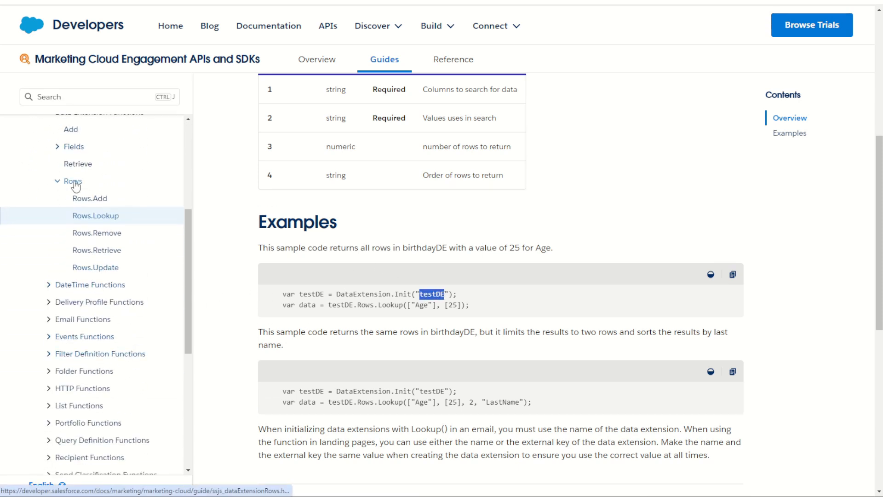